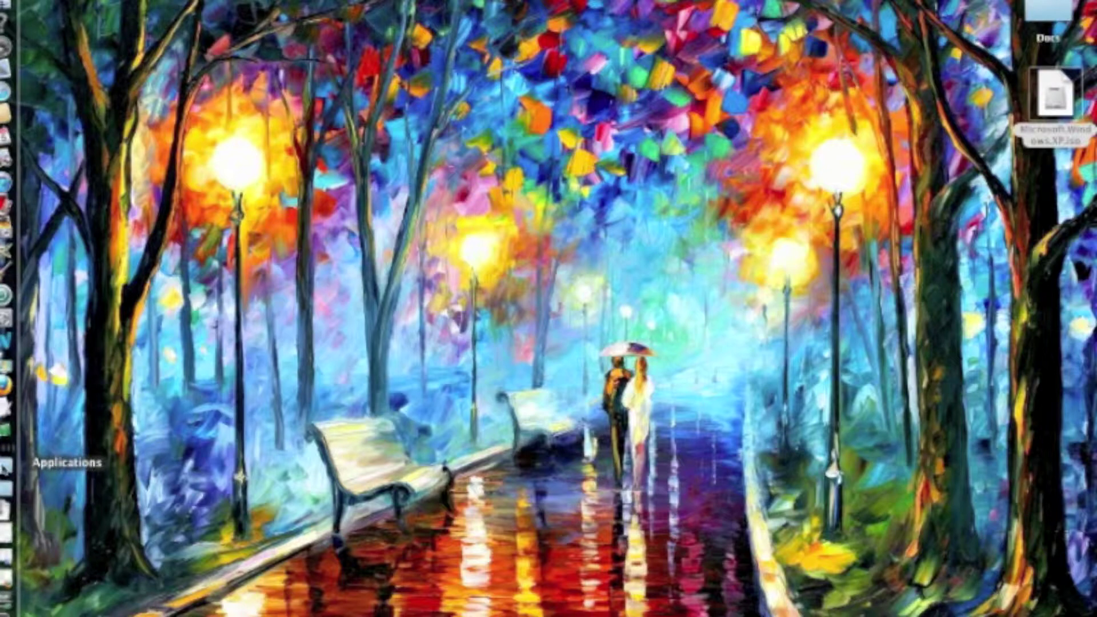
Launch VMware Fusion from the Applications stack in the Dock.
click(7, 463)
scroll(301, 396, down, 5)
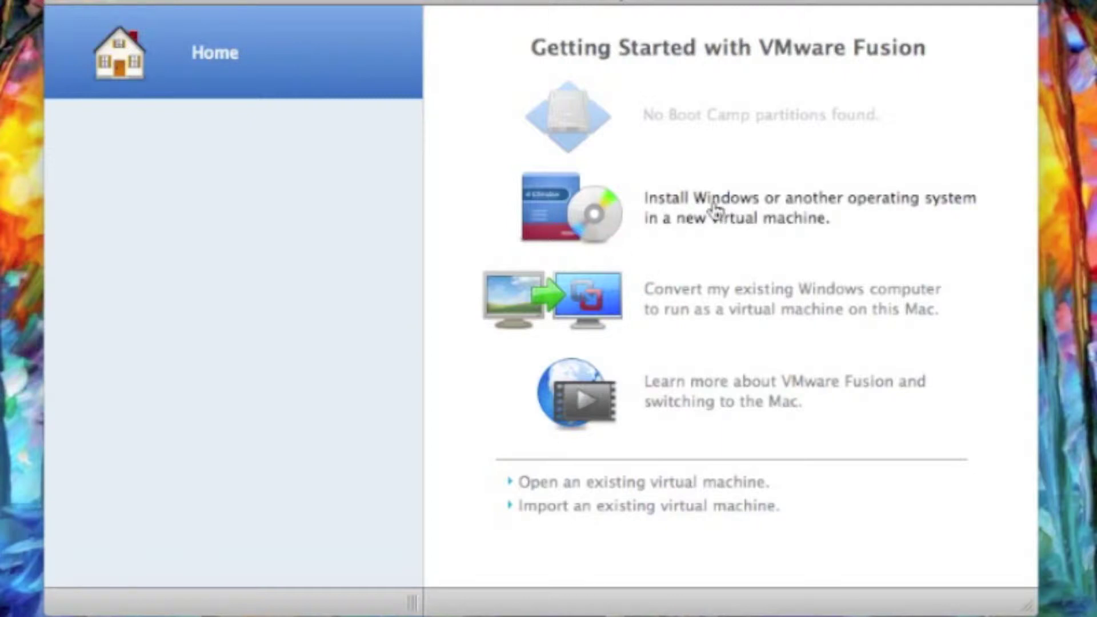
Start a new Windows machine installed from the Microsoft.Windows.XP.iso disc image.
click(713, 210)
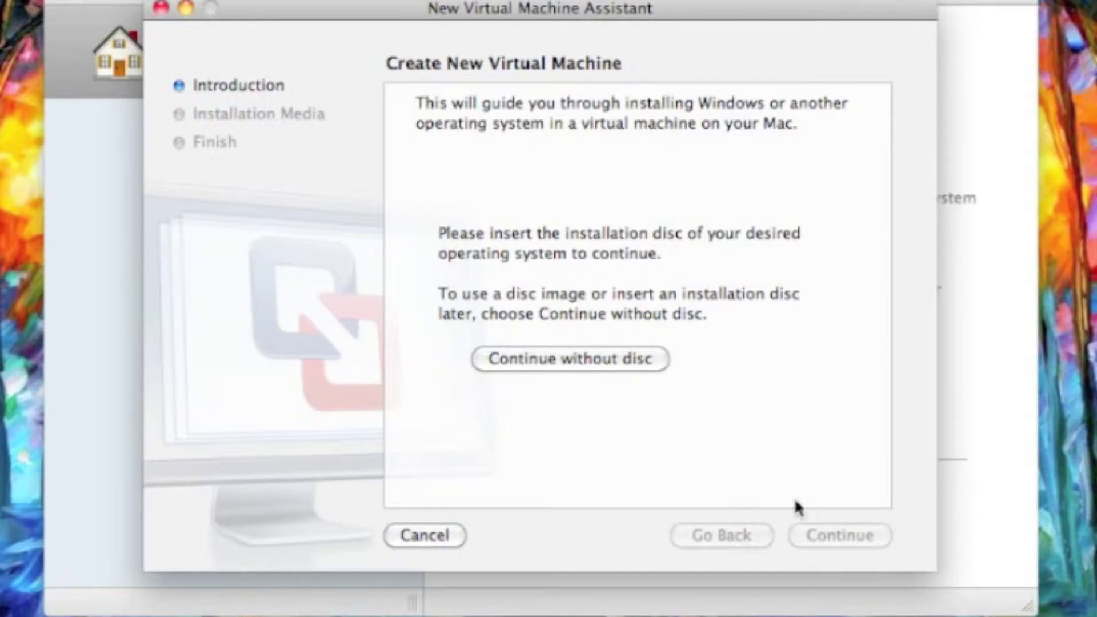
click(634, 363)
click(487, 263)
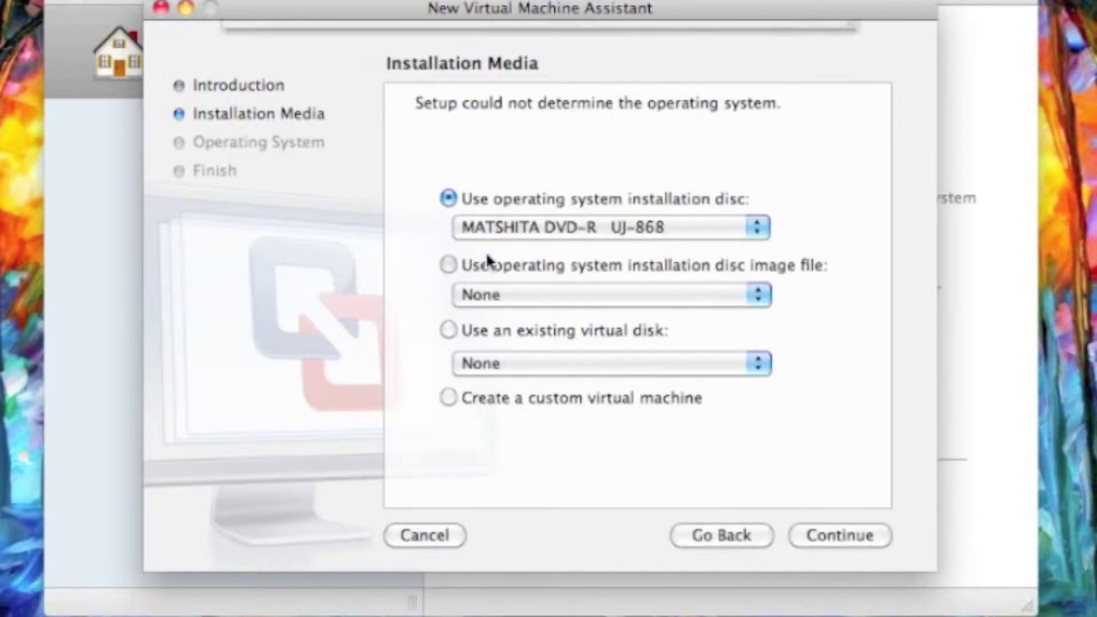
click(515, 122)
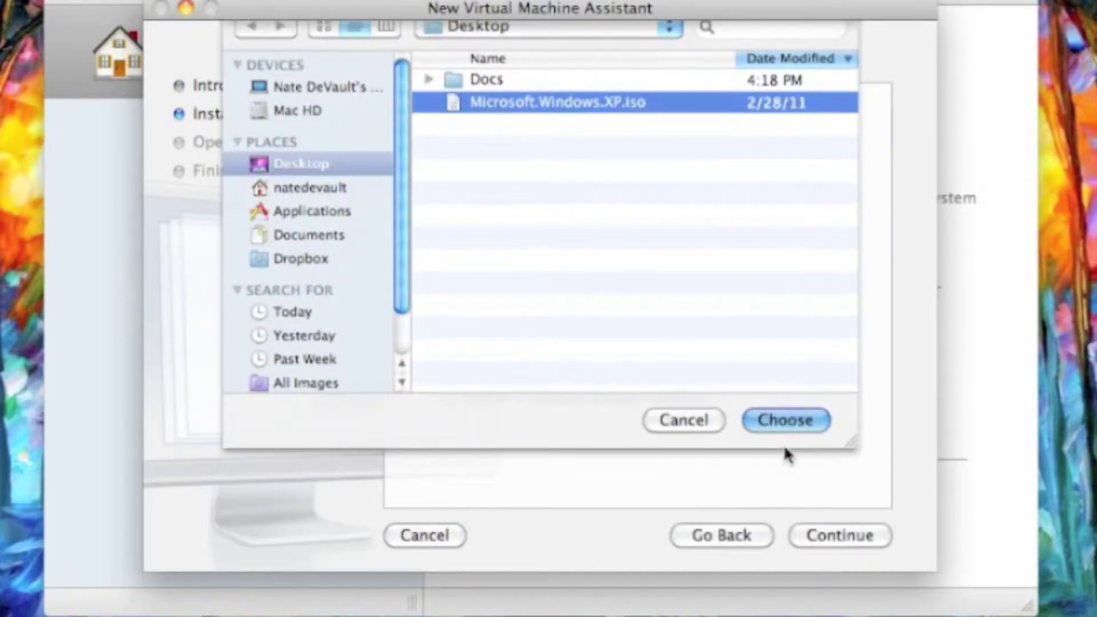
click(784, 441)
Accept Windows XP Professional, pass Easy Install, and continue without a product key.
click(846, 531)
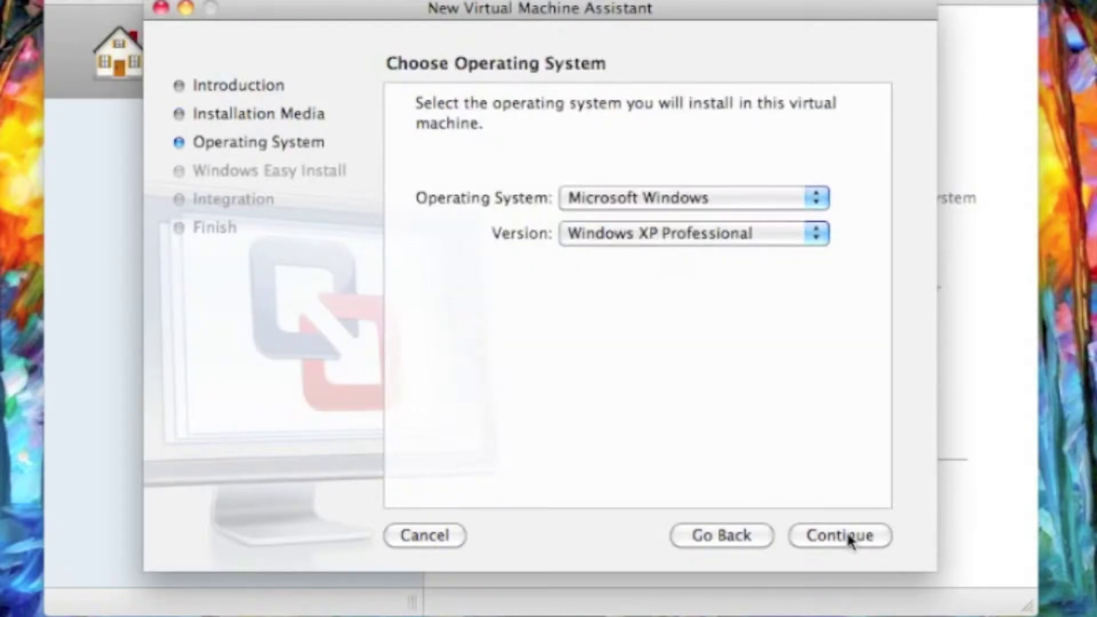
click(829, 536)
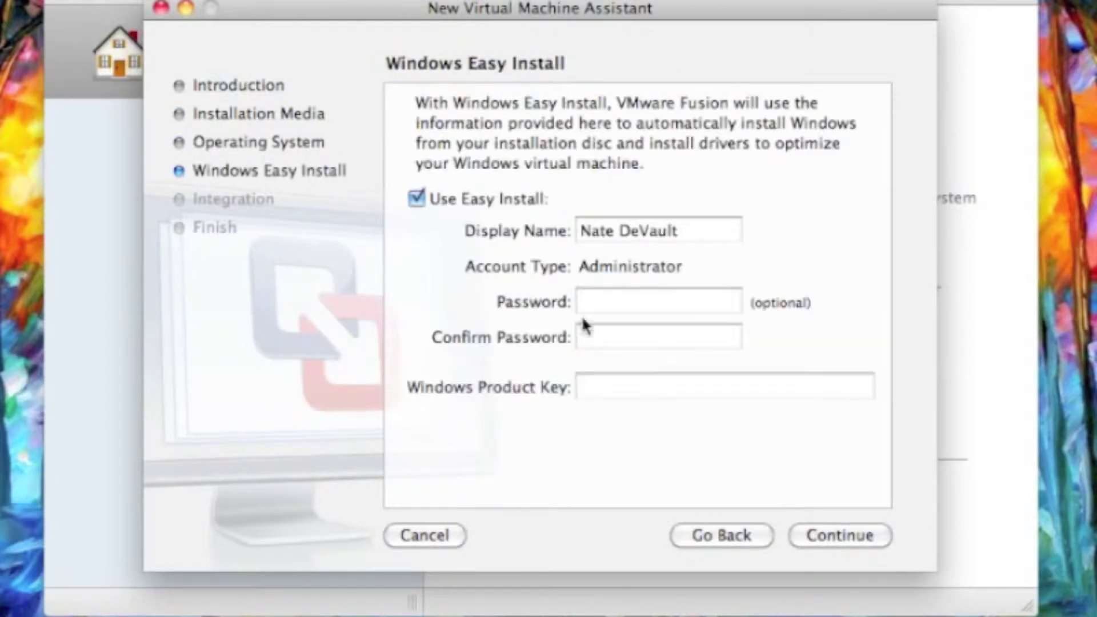
click(839, 535)
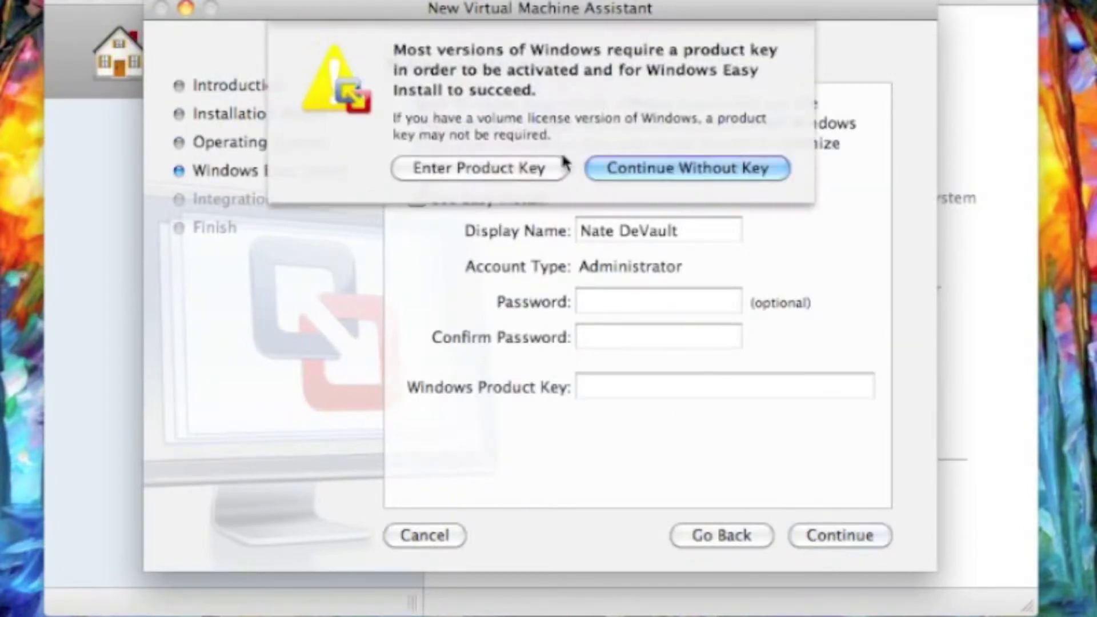
click(638, 168)
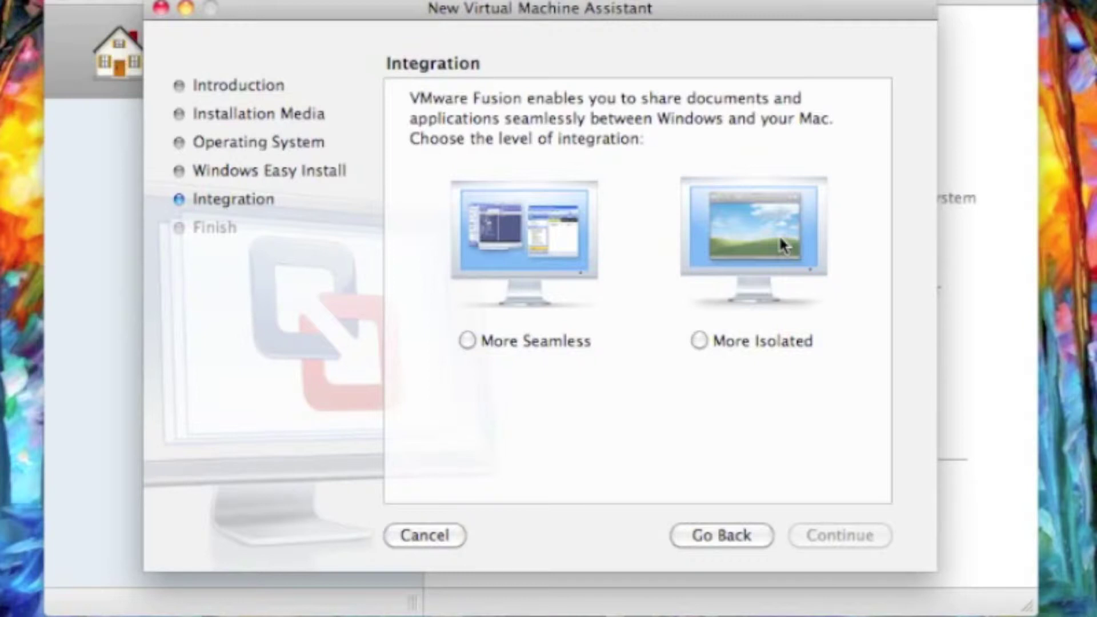
Choose More Seamless sharing and advance to the Finish summary page.
click(467, 341)
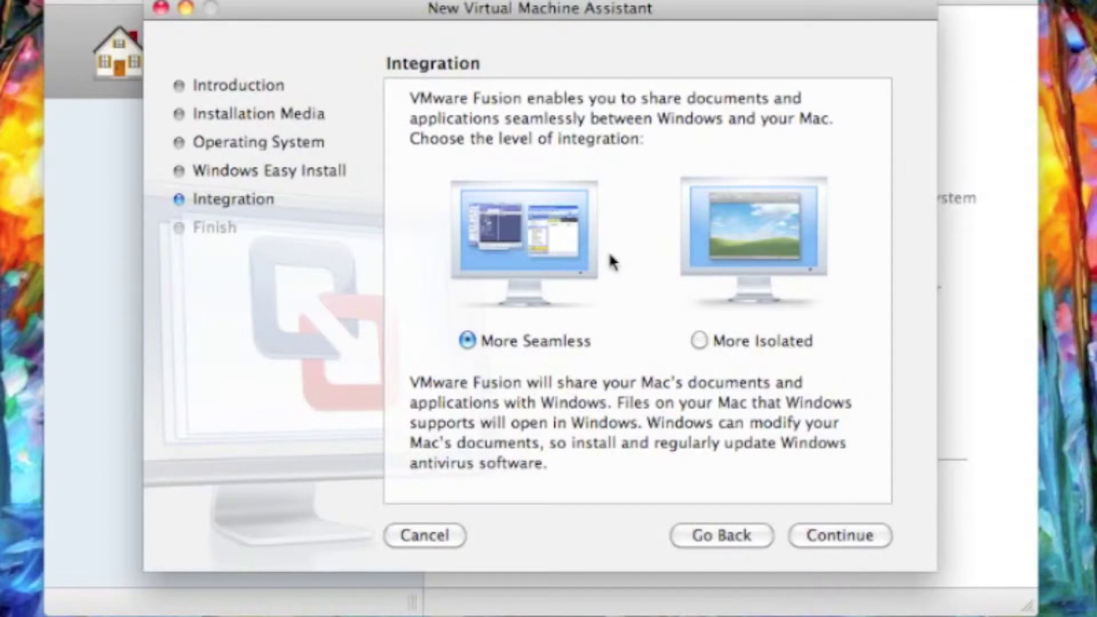
click(829, 529)
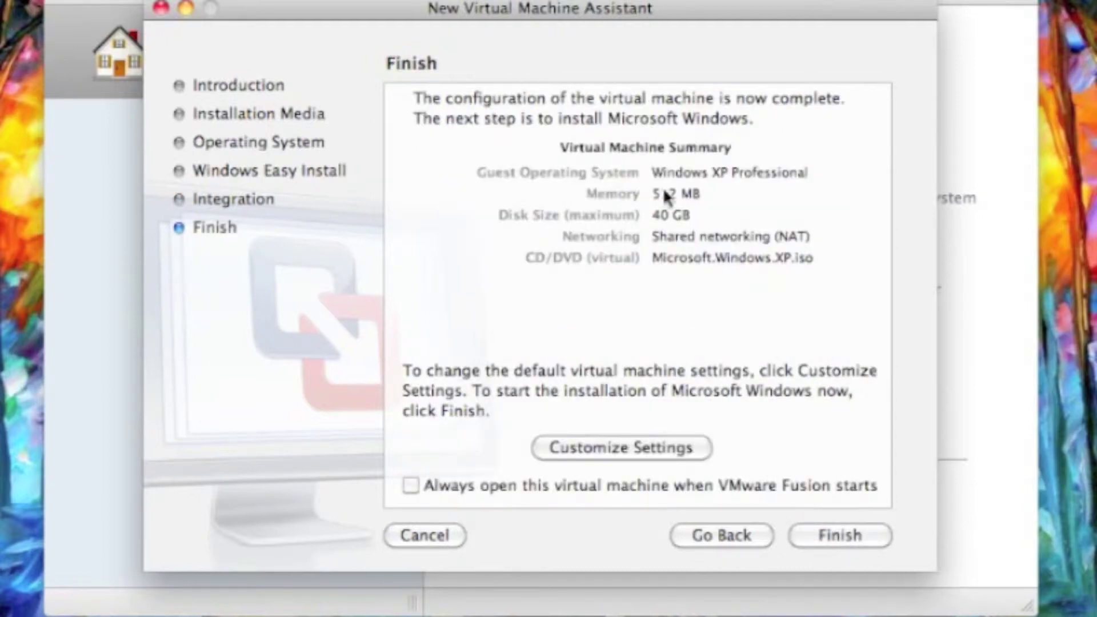
Save the Windows XP machine, then add and apply a 20 GB IDE hard disk.
click(623, 452)
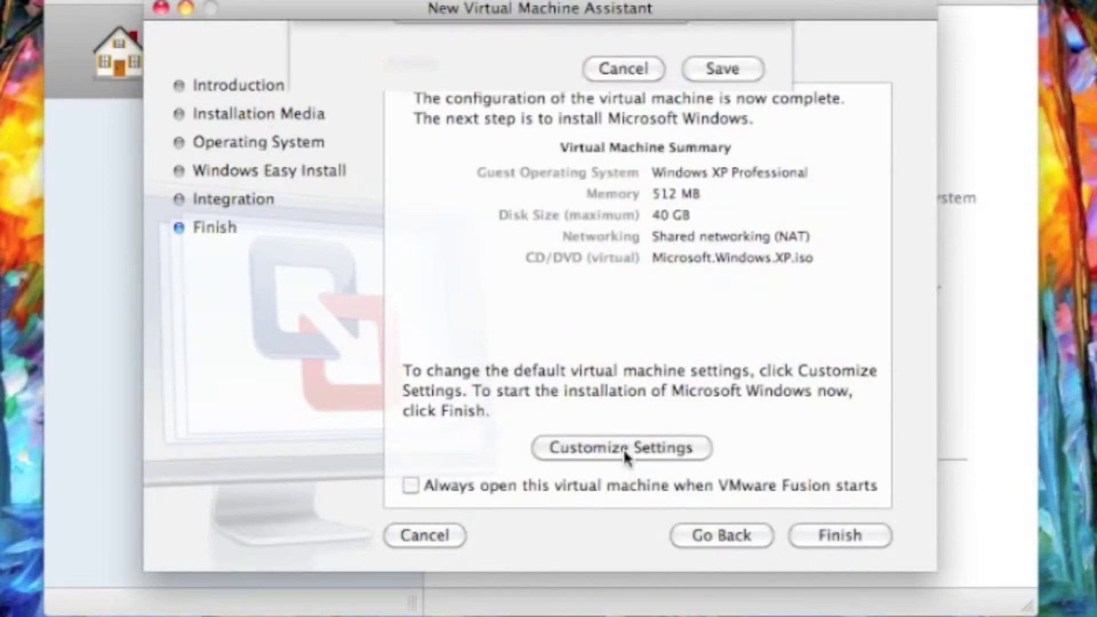
click(711, 162)
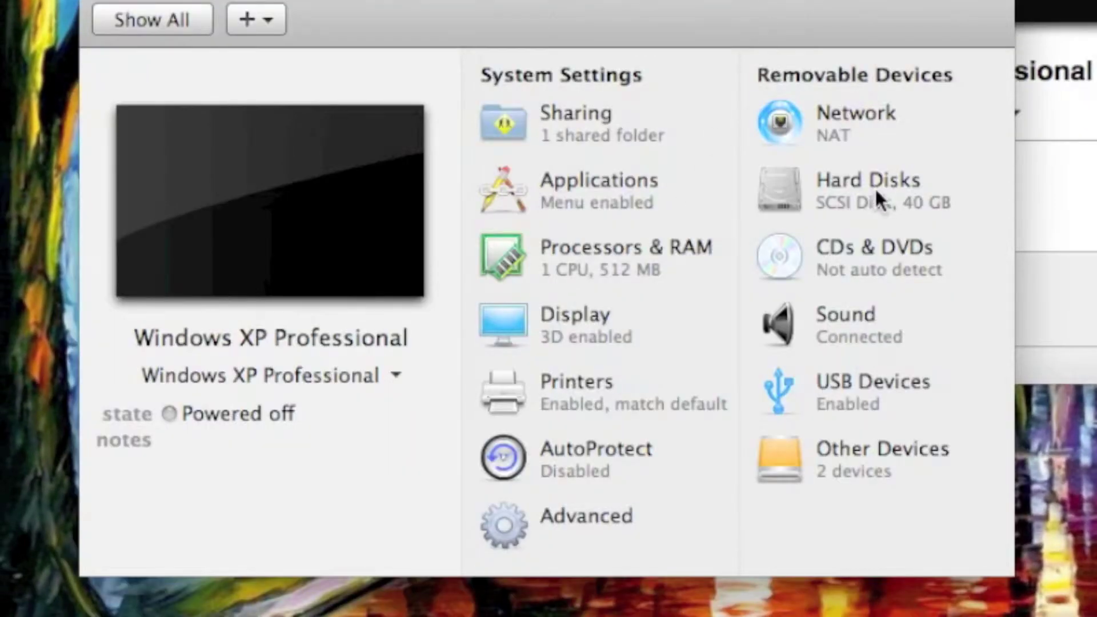
click(874, 189)
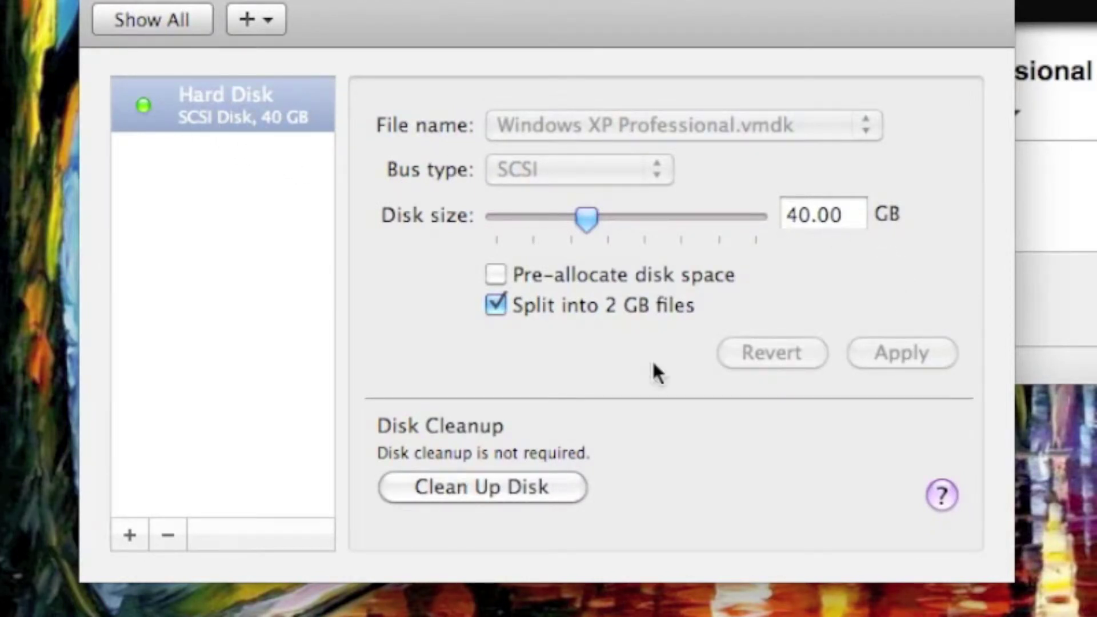
click(129, 537)
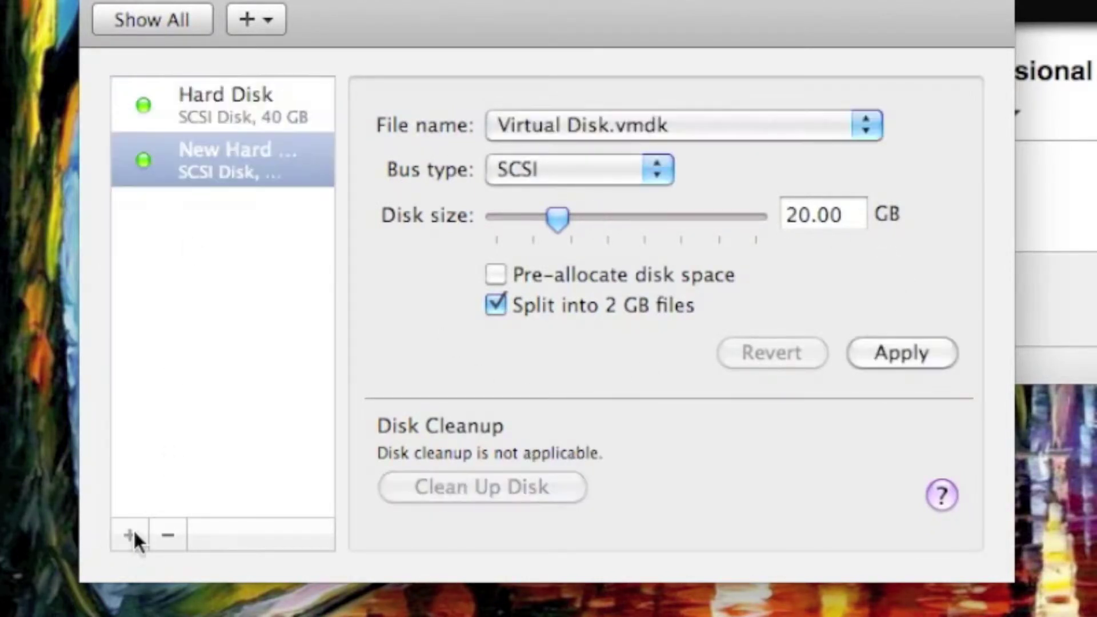
click(637, 168)
click(619, 144)
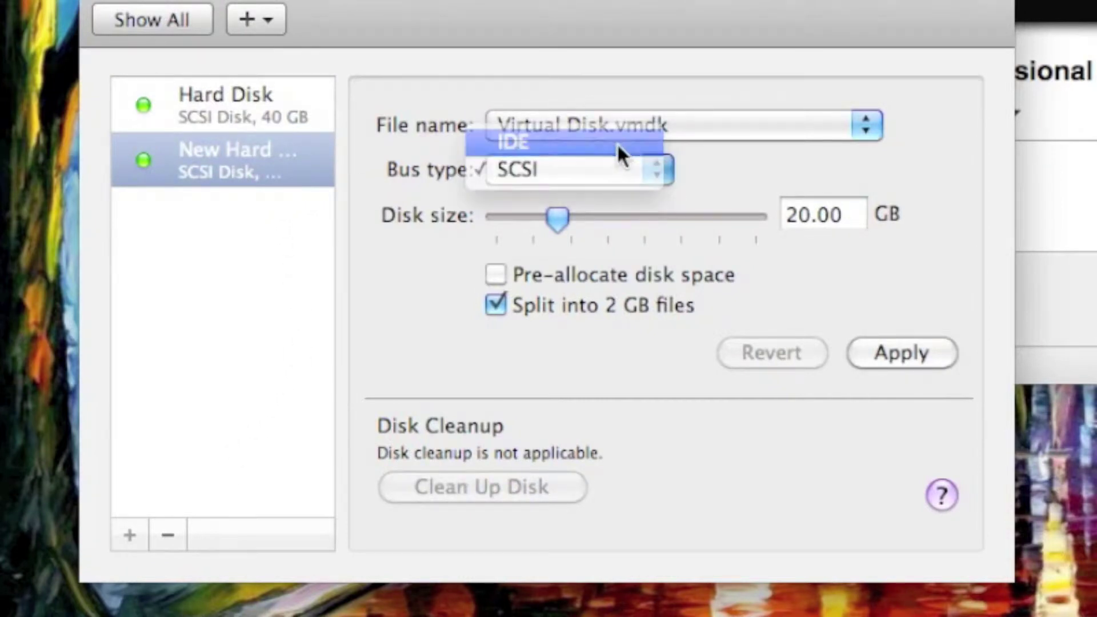
click(870, 351)
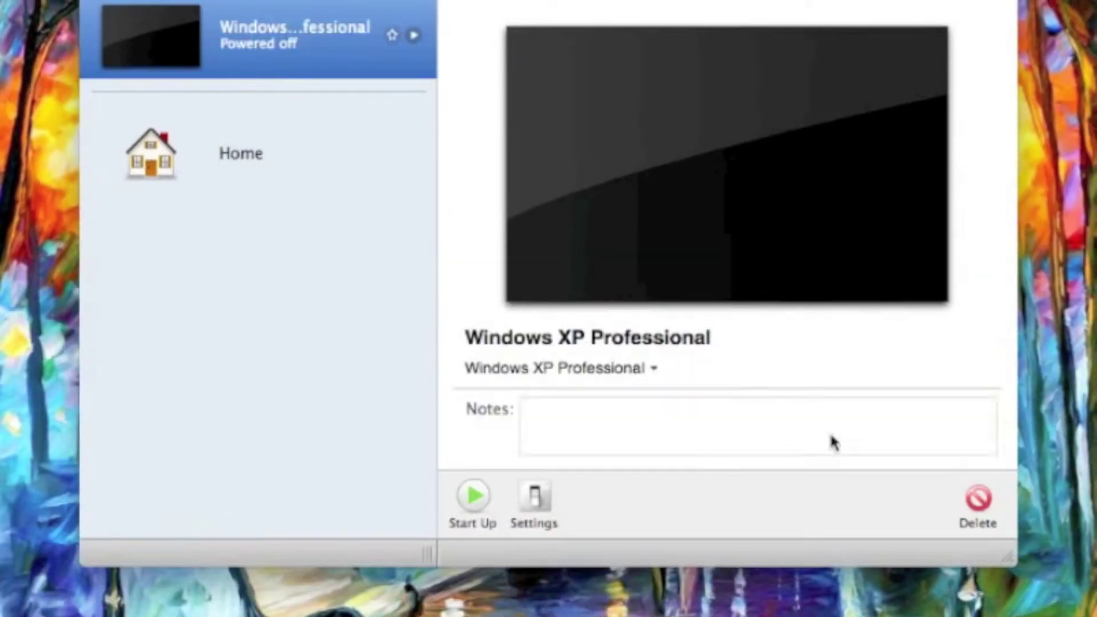
Open the Windows XP Professional machine window and power it on for setup.
click(477, 494)
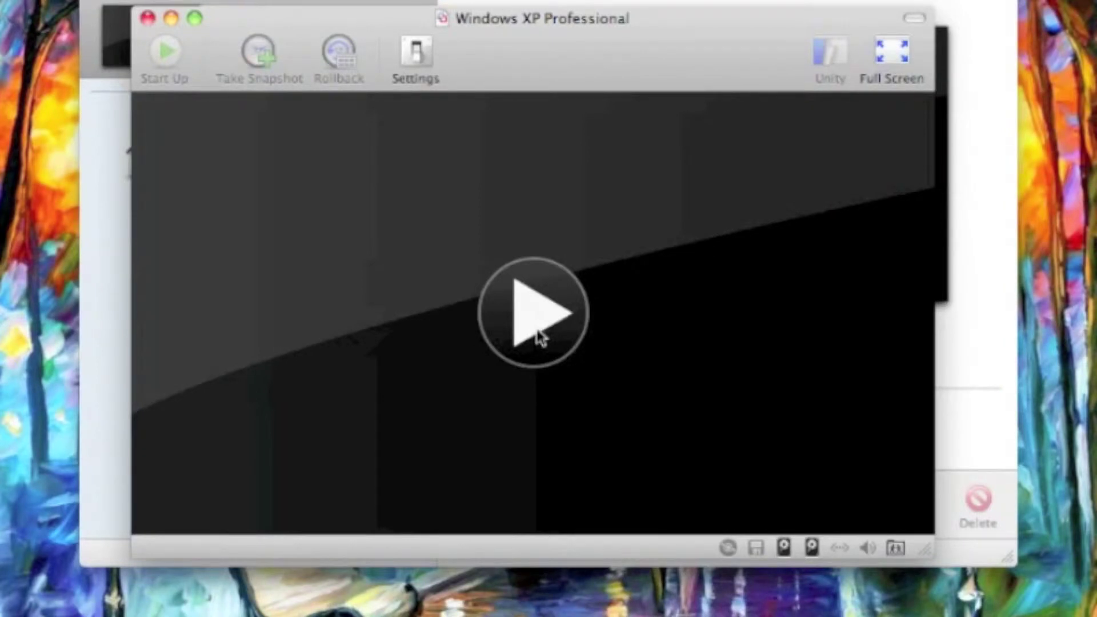
click(534, 312)
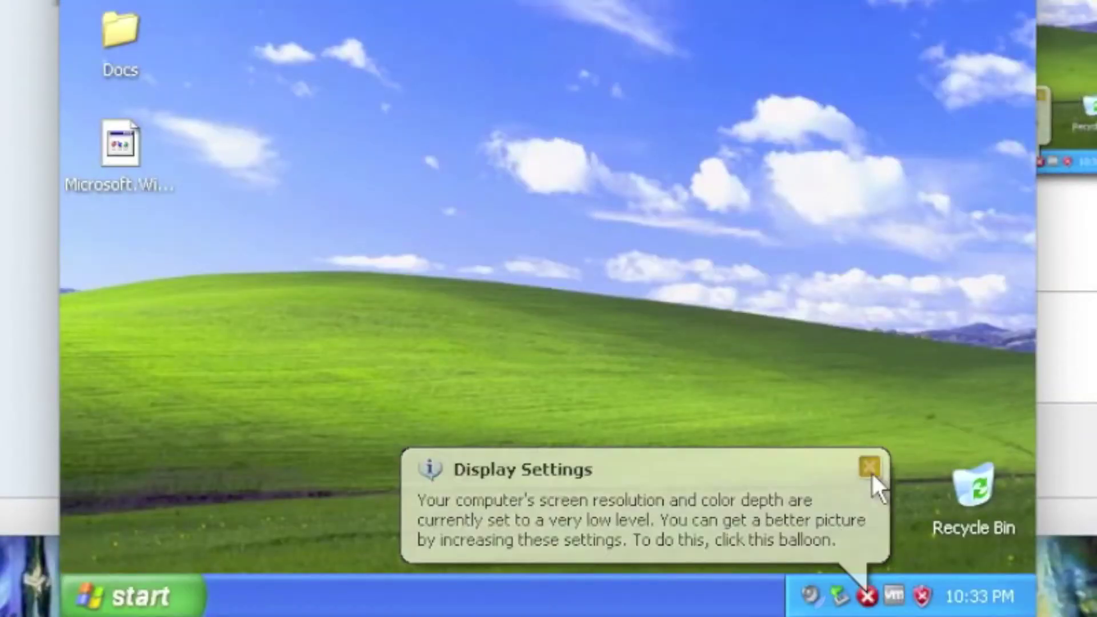
Dismiss the display balloon, check display settings, and close Computer Management.
click(871, 469)
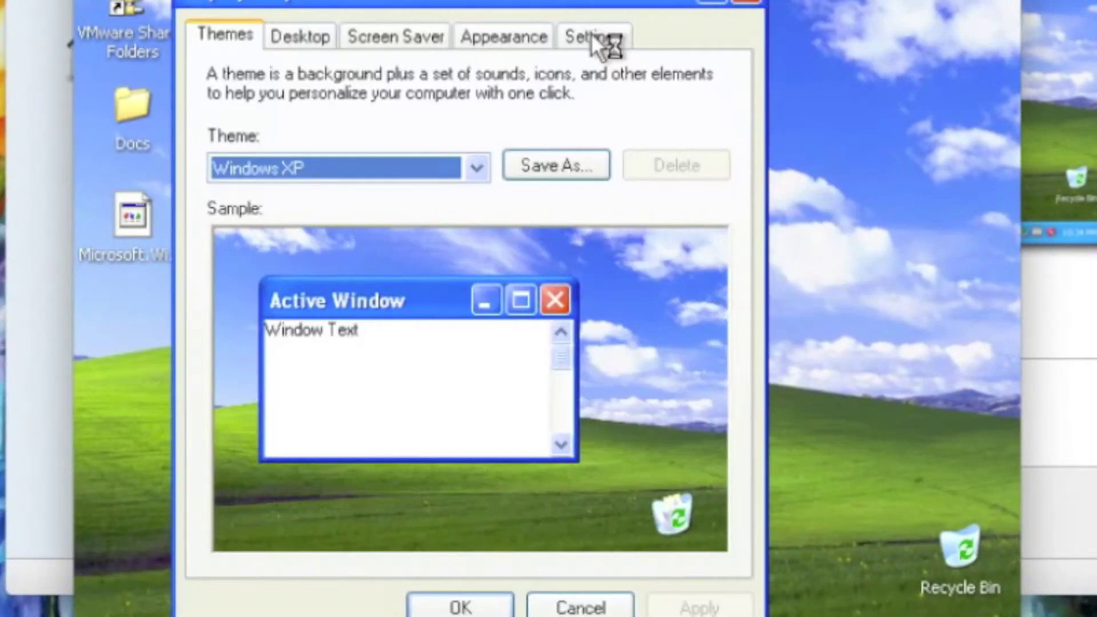
click(590, 33)
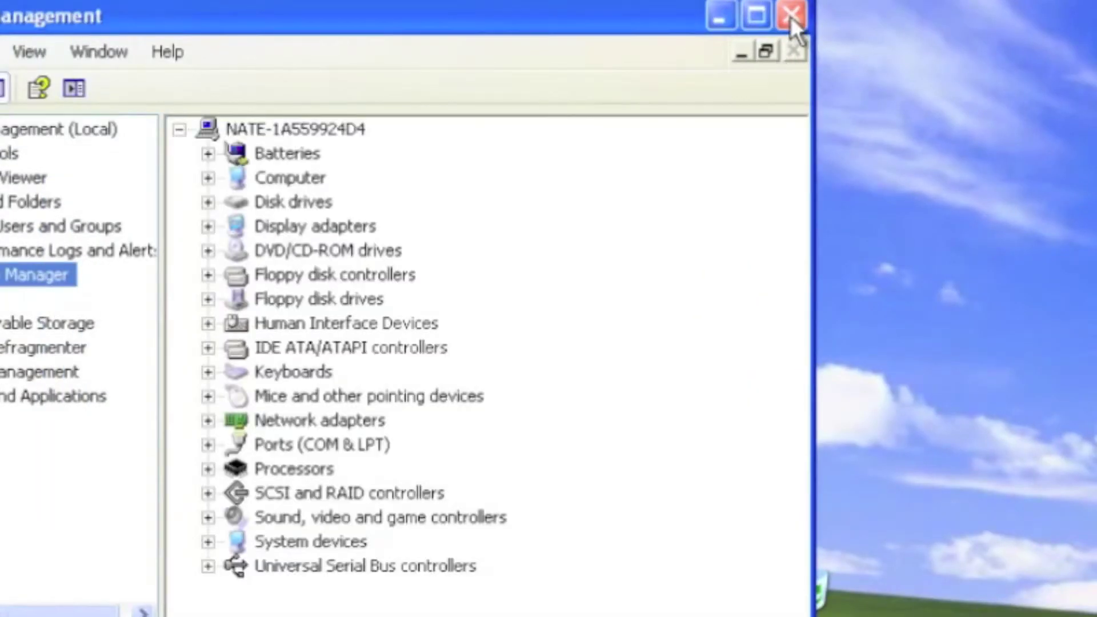
click(791, 16)
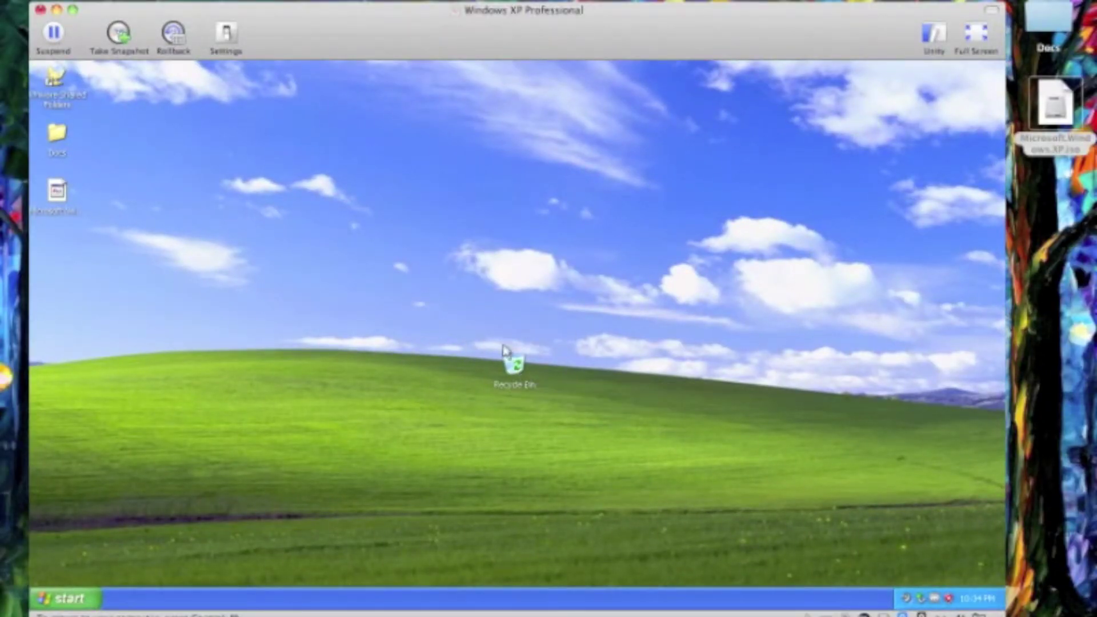
click(512, 358)
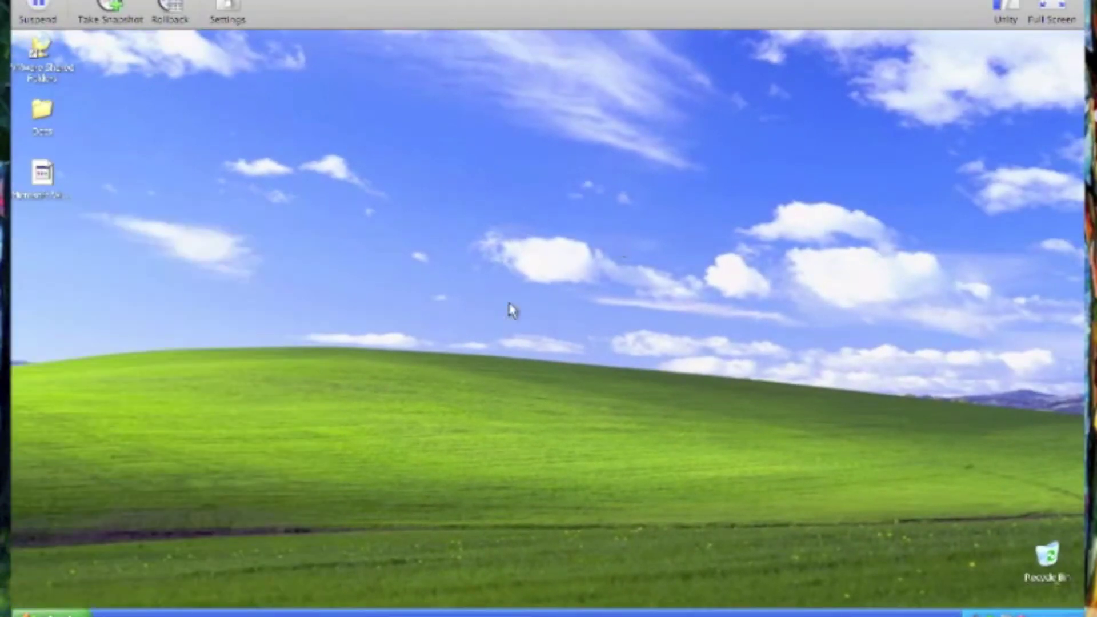
Launch Windows Media Player 9, complete its setup wizard, and switch to Unity view.
key(super)
mouse_move(186, 426)
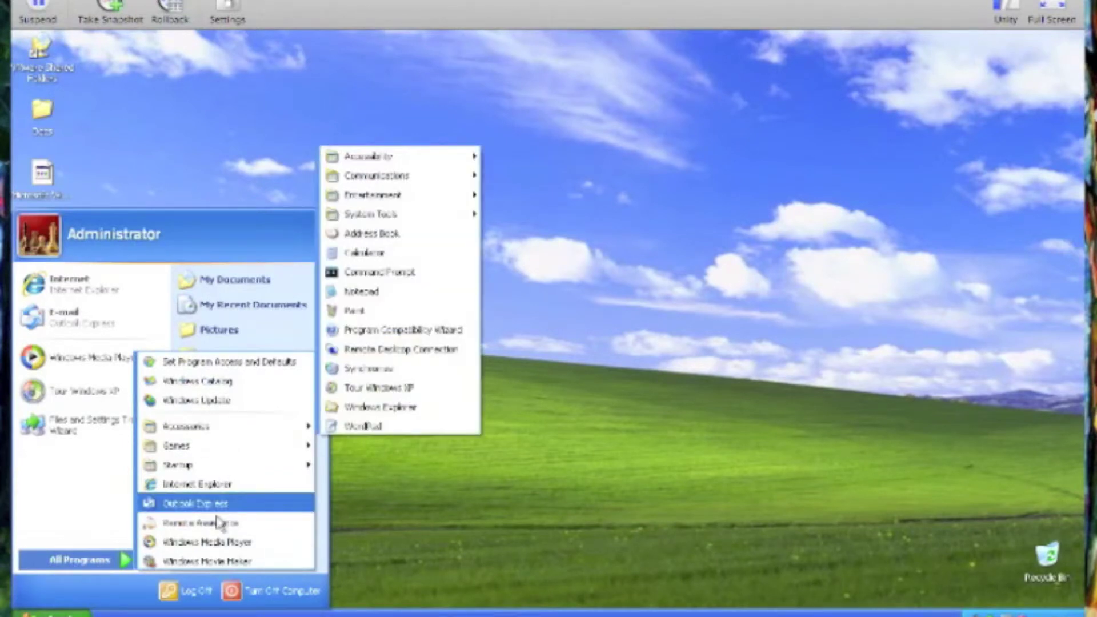
click(208, 541)
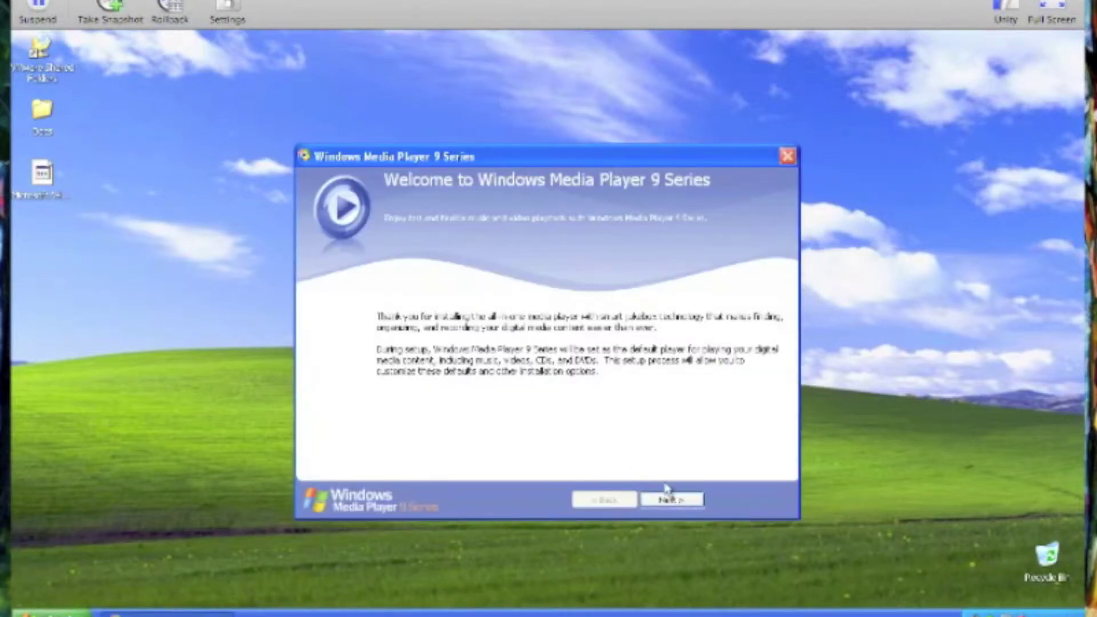
click(669, 492)
click(671, 500)
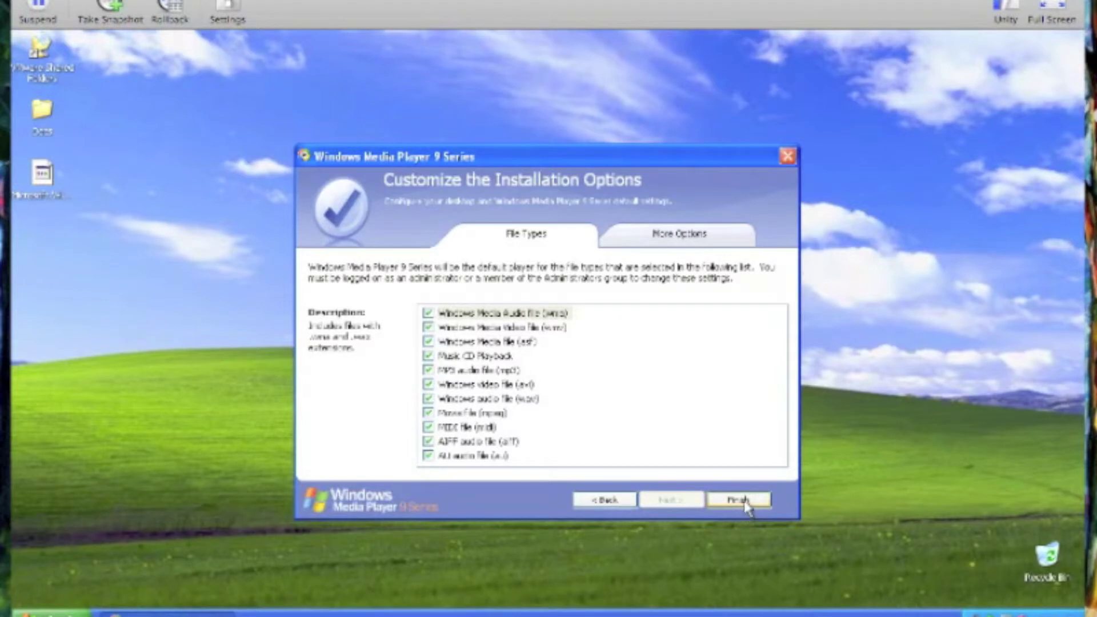
click(746, 501)
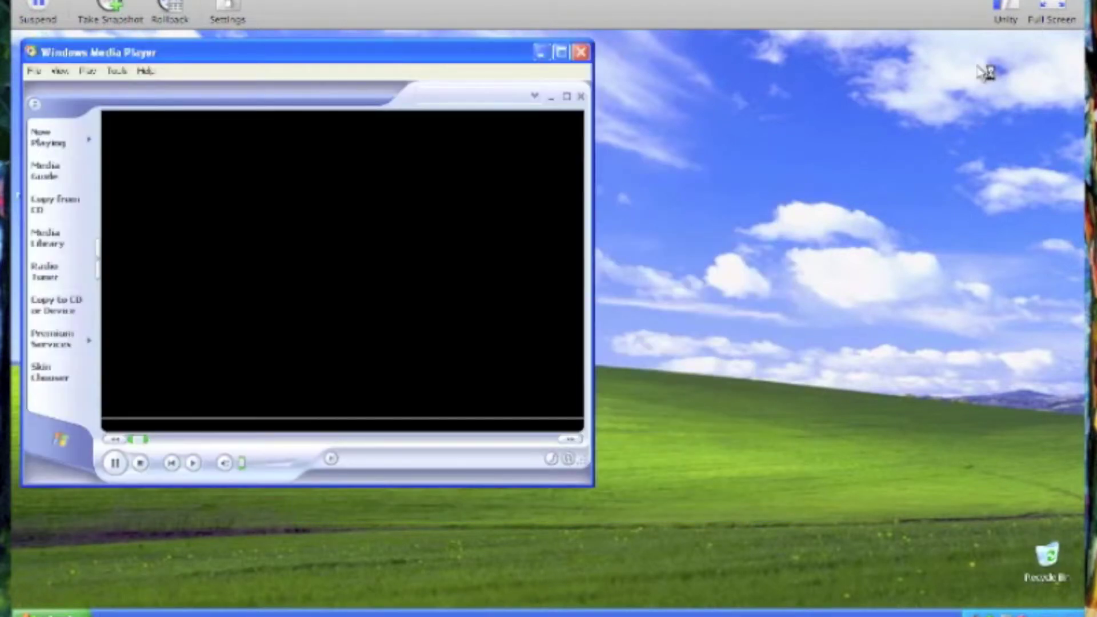
click(1009, 9)
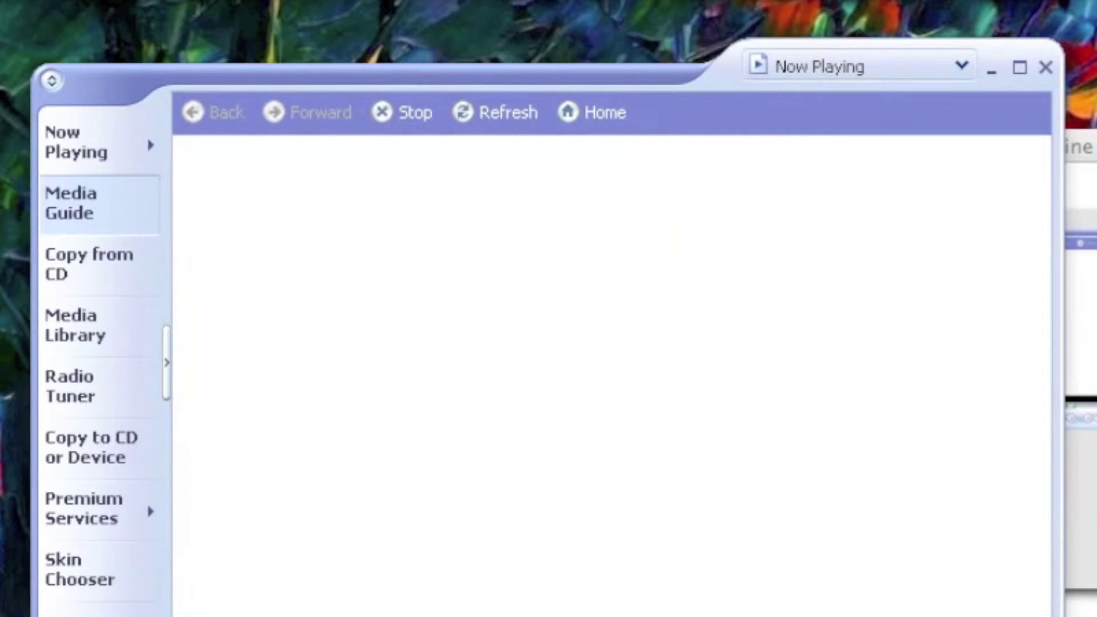
Hide the machine library and play Black Magic Woman/Gypsy Queen from Favorites.
click(1076, 258)
click(473, 147)
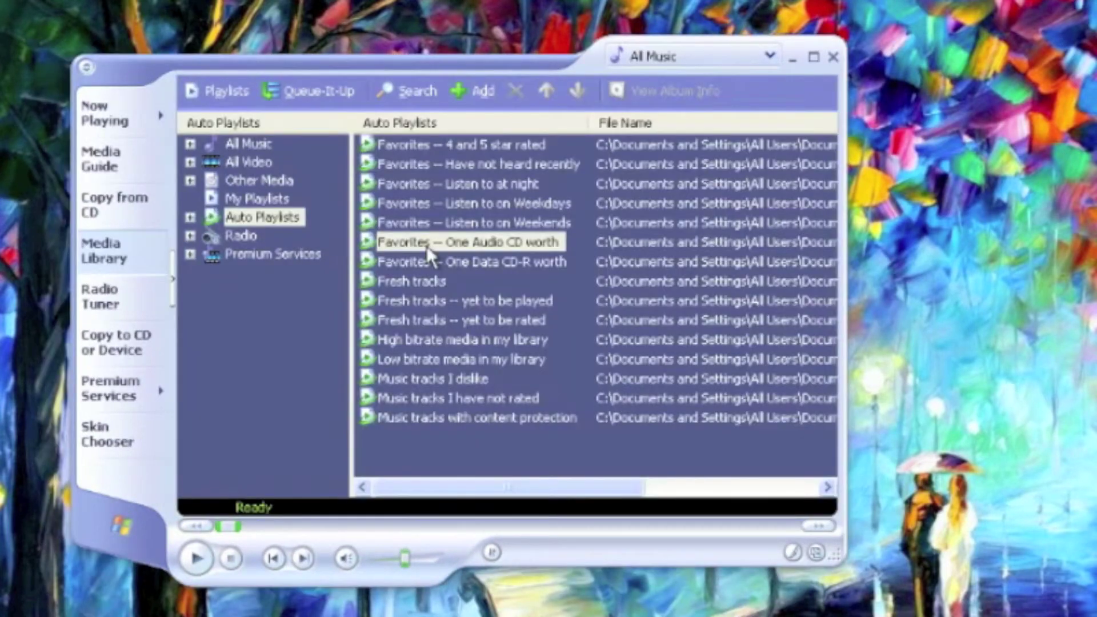
click(427, 246)
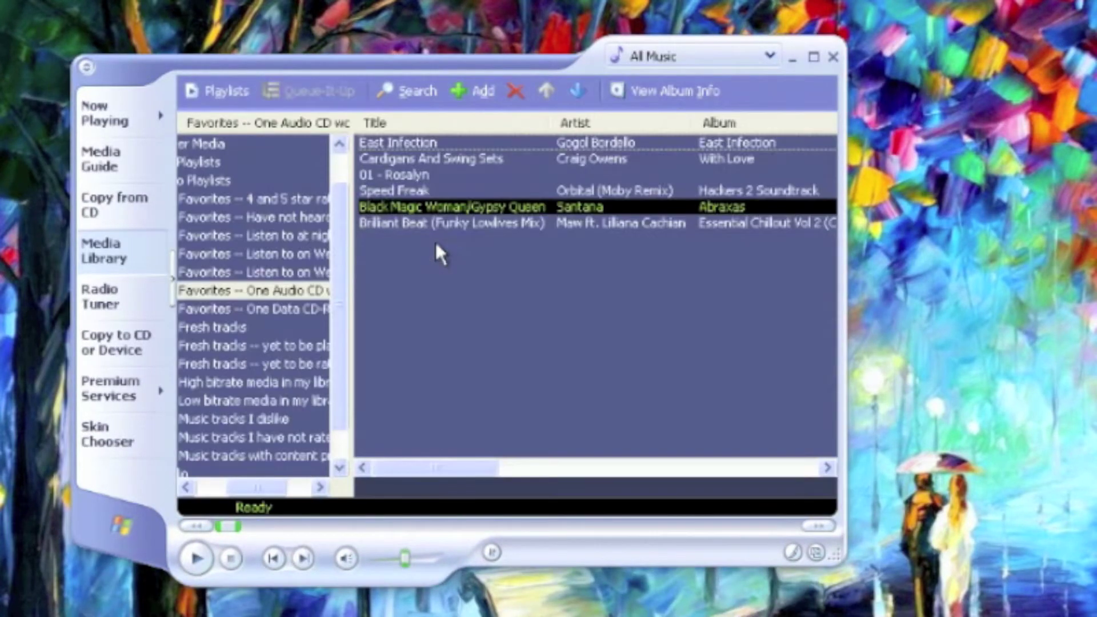
click(436, 206)
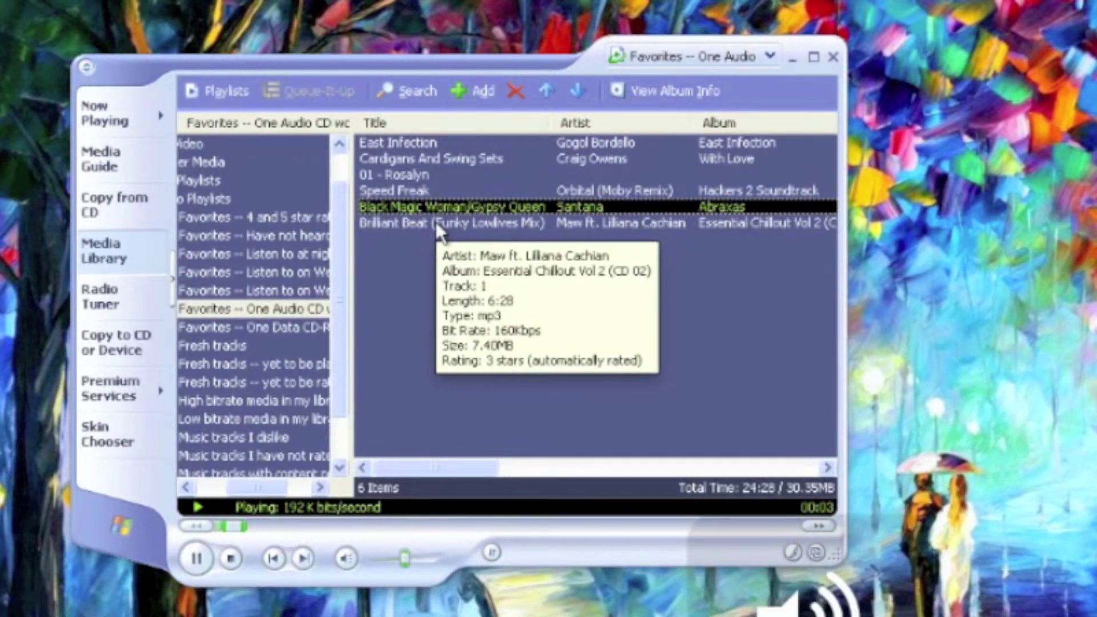
Raise the volume slightly and move the player window lower right.
drag(404, 558, 416, 559)
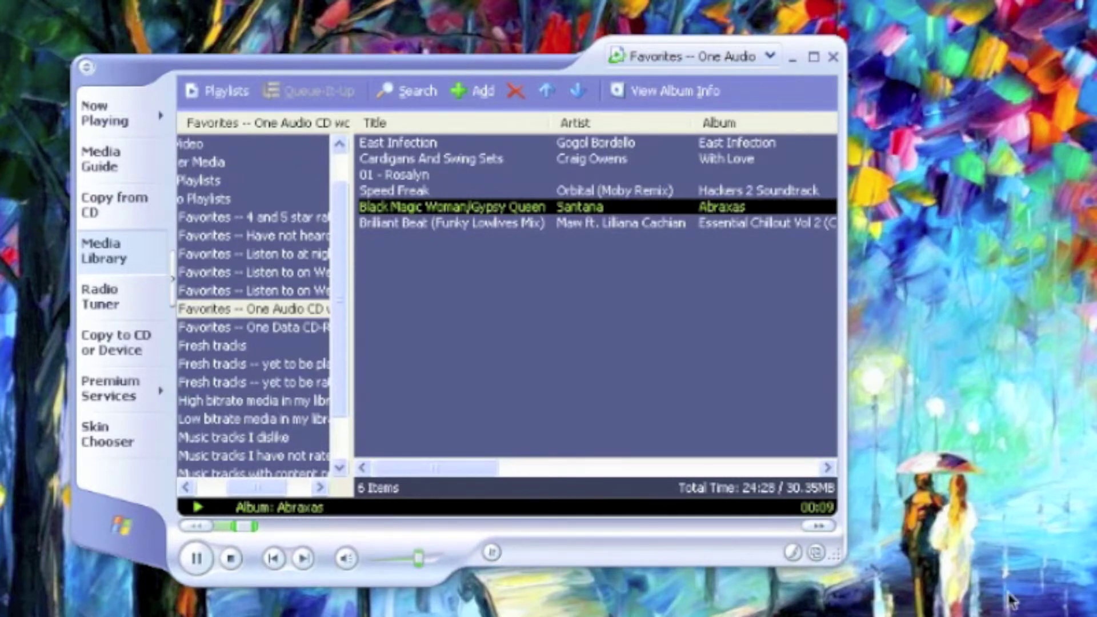
key(ctrl+m)
drag(533, 3, 750, 63)
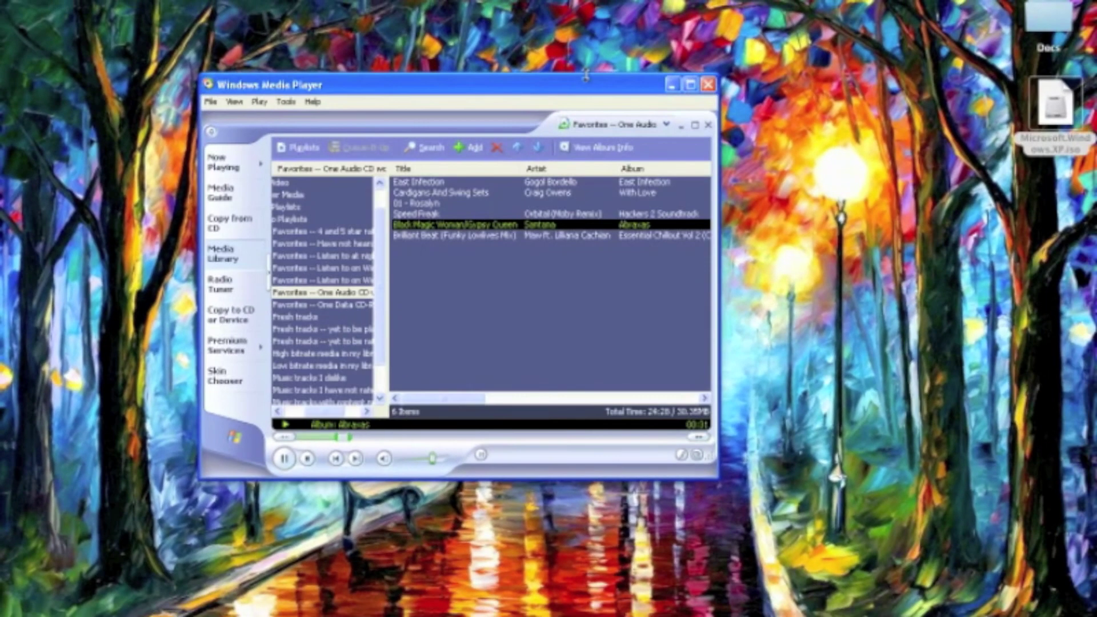
Move the player aside, toggle the machine library, and launch Internet Explorer.
drag(586, 83, 776, 101)
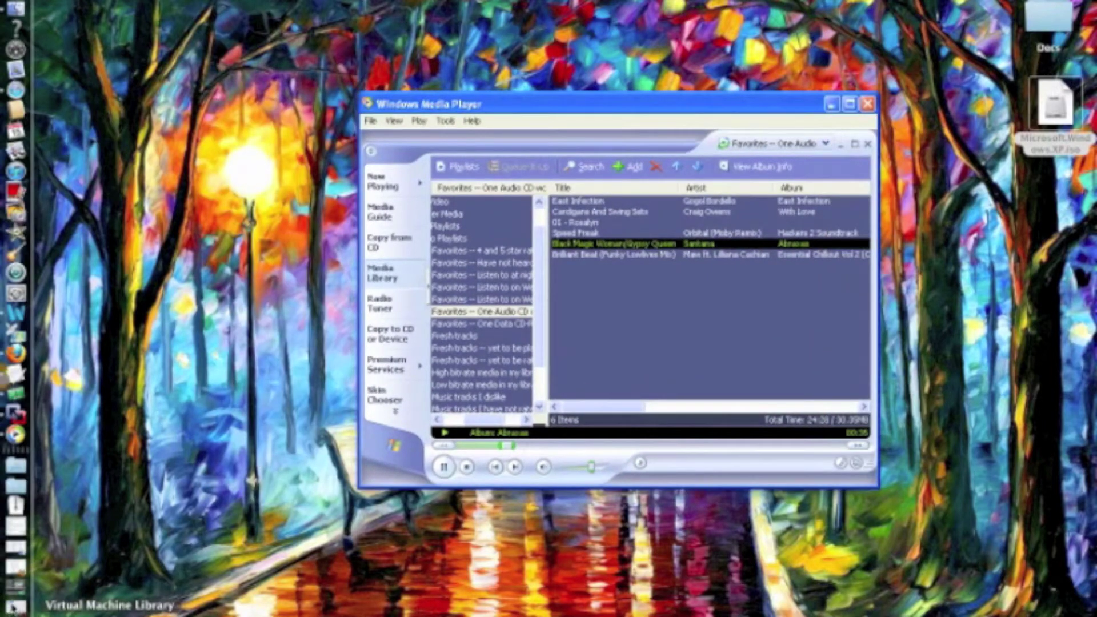
click(16, 605)
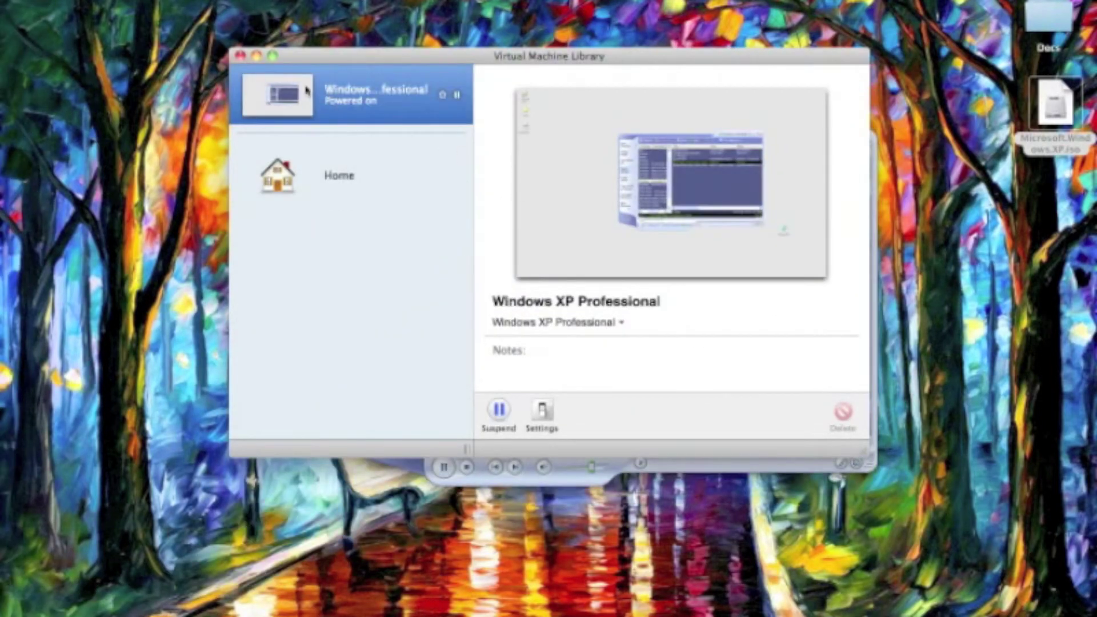
click(257, 57)
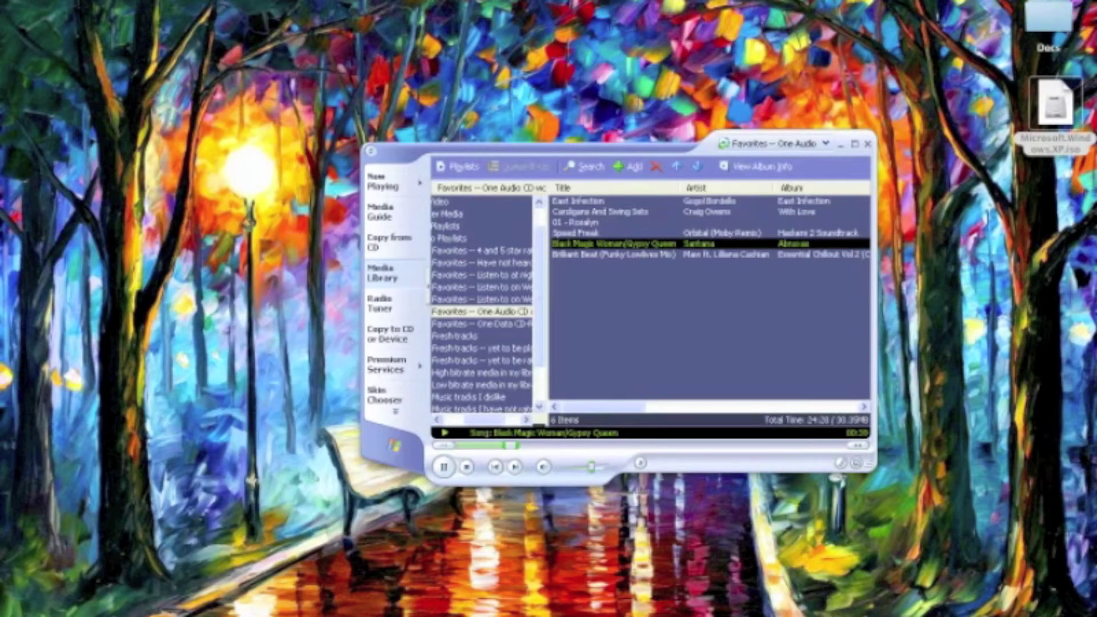
click(646, 2)
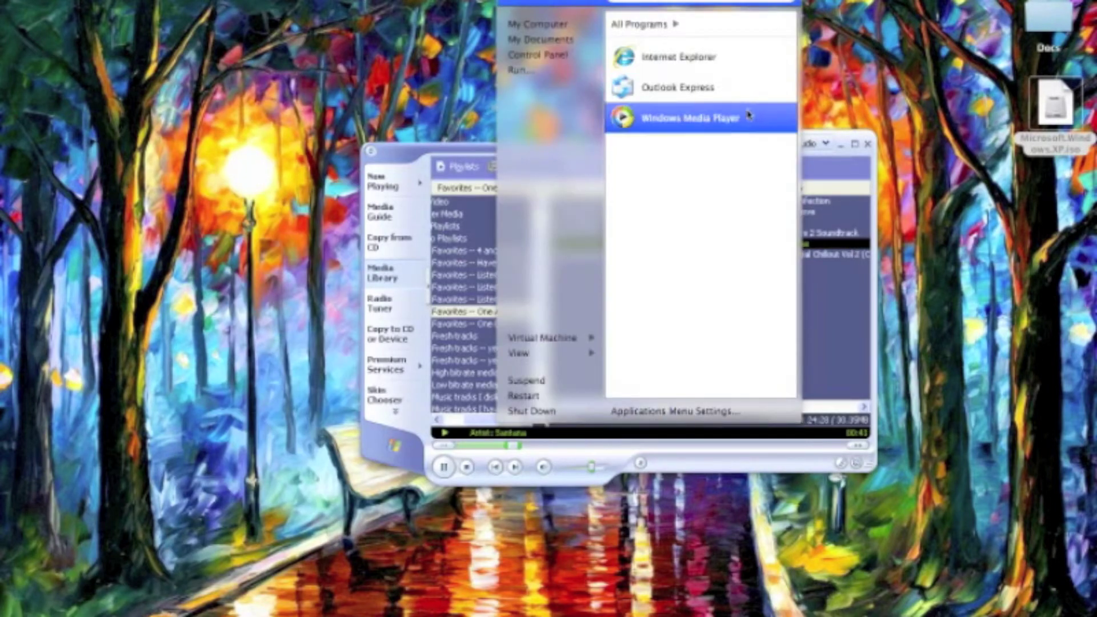
click(713, 60)
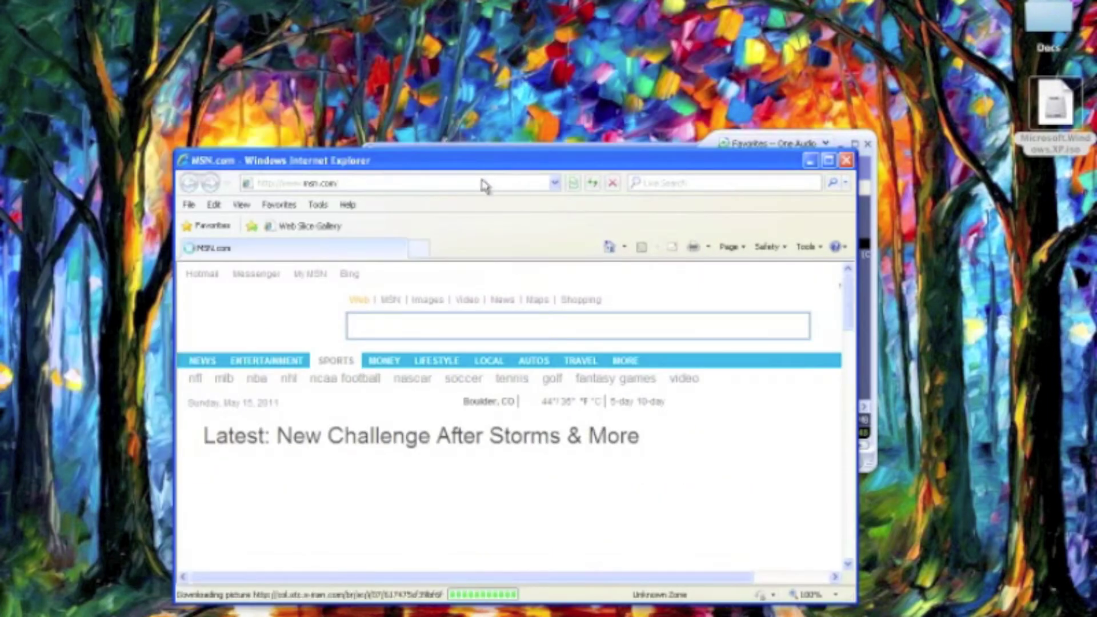
Postpone the Internet Explorer 8 setup and browse to google.com.
click(531, 183)
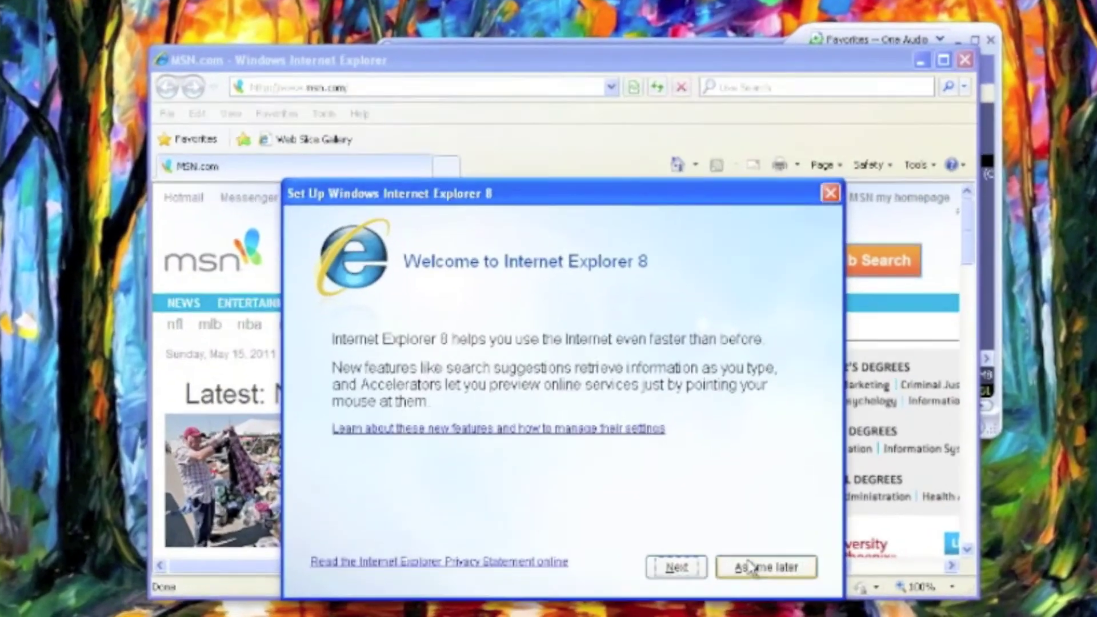
click(682, 578)
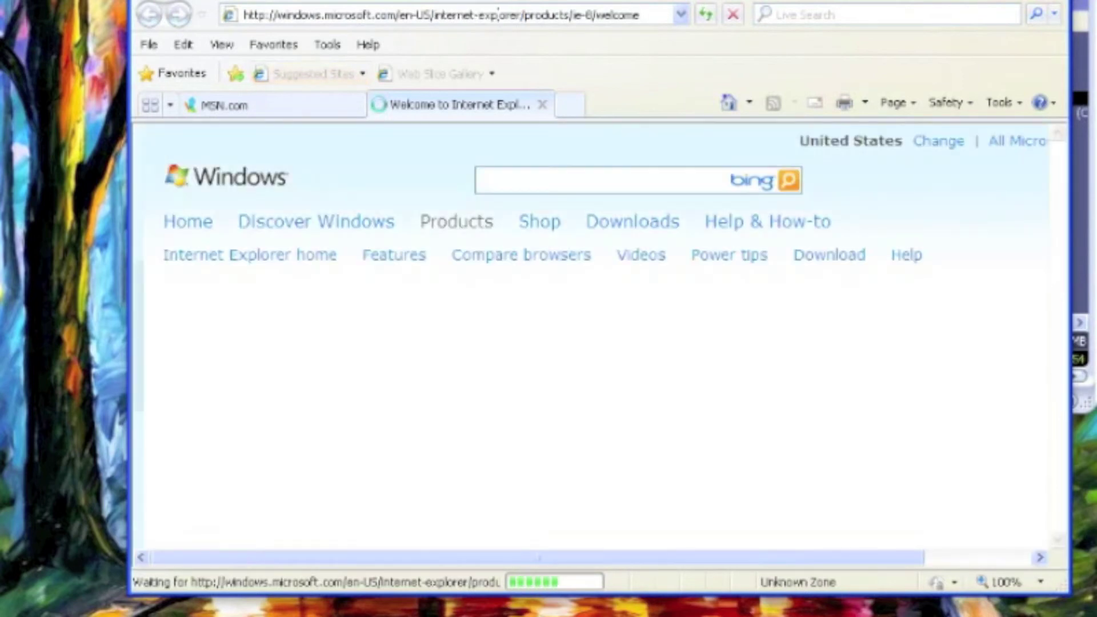
double_click(498, 15)
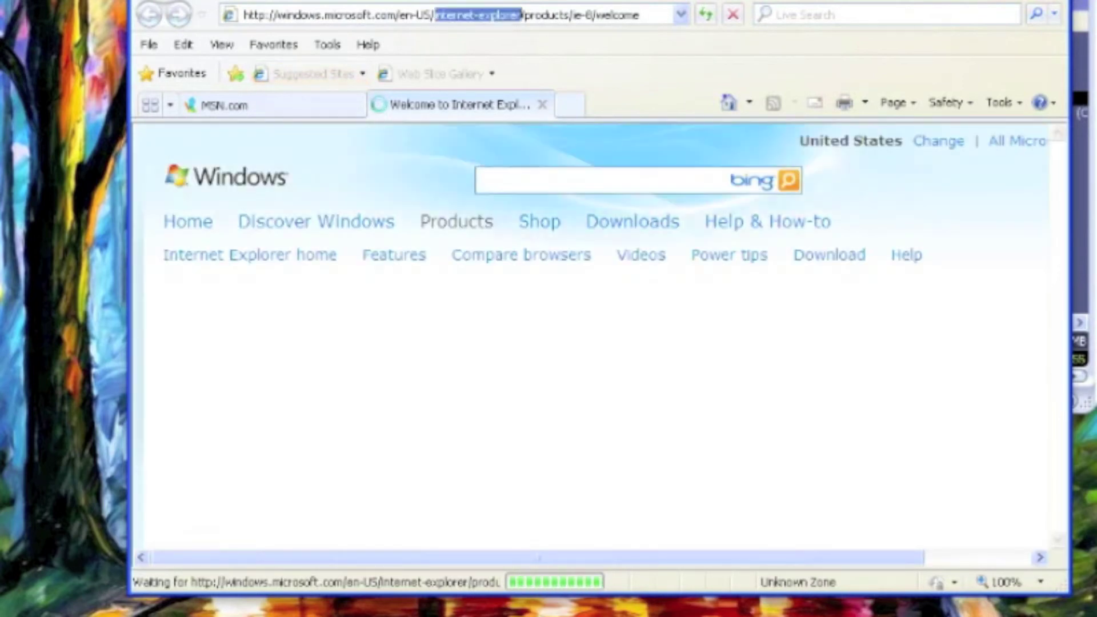
key(BackSpace)
text(goo)
triple_click(466, 15)
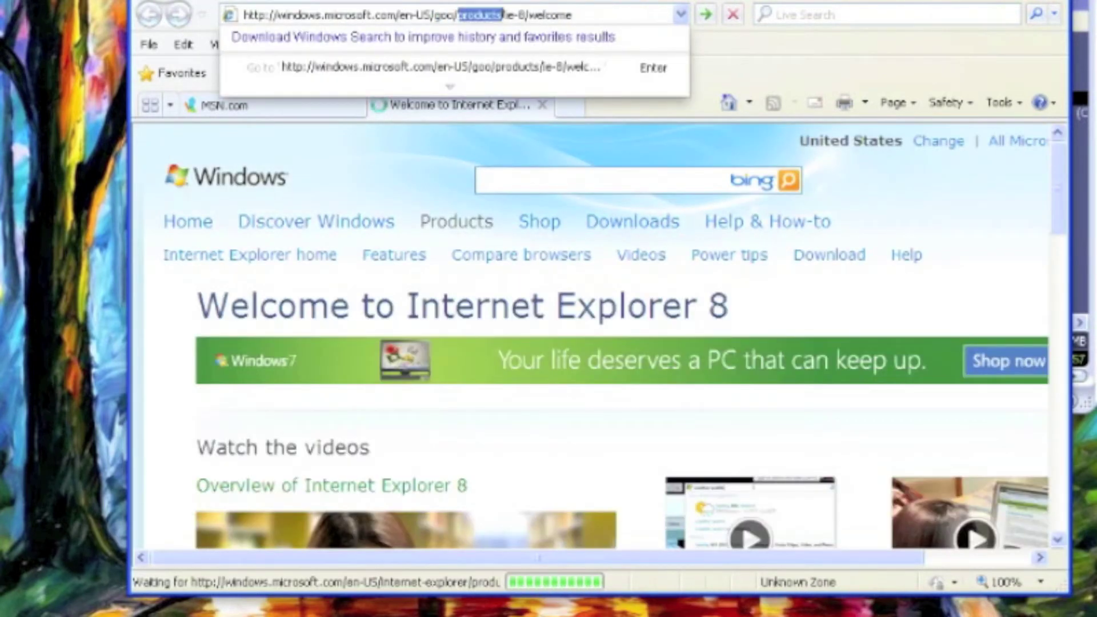
text(google.com)
key(Return)
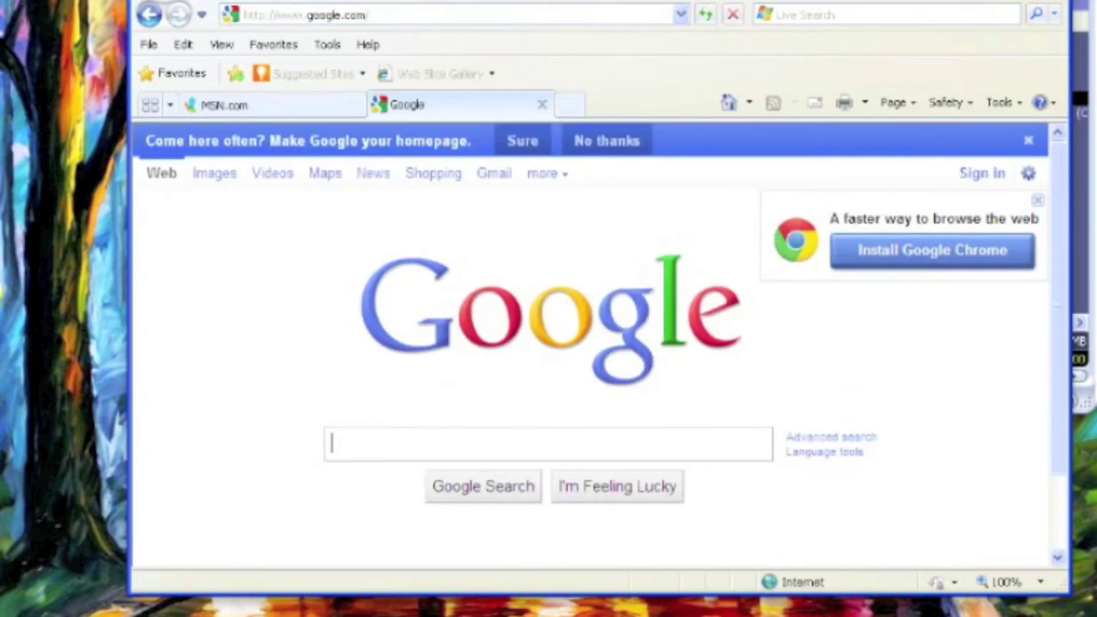
Move the browser window down-left and close it with all tabs.
drag(970, 2, 865, 33)
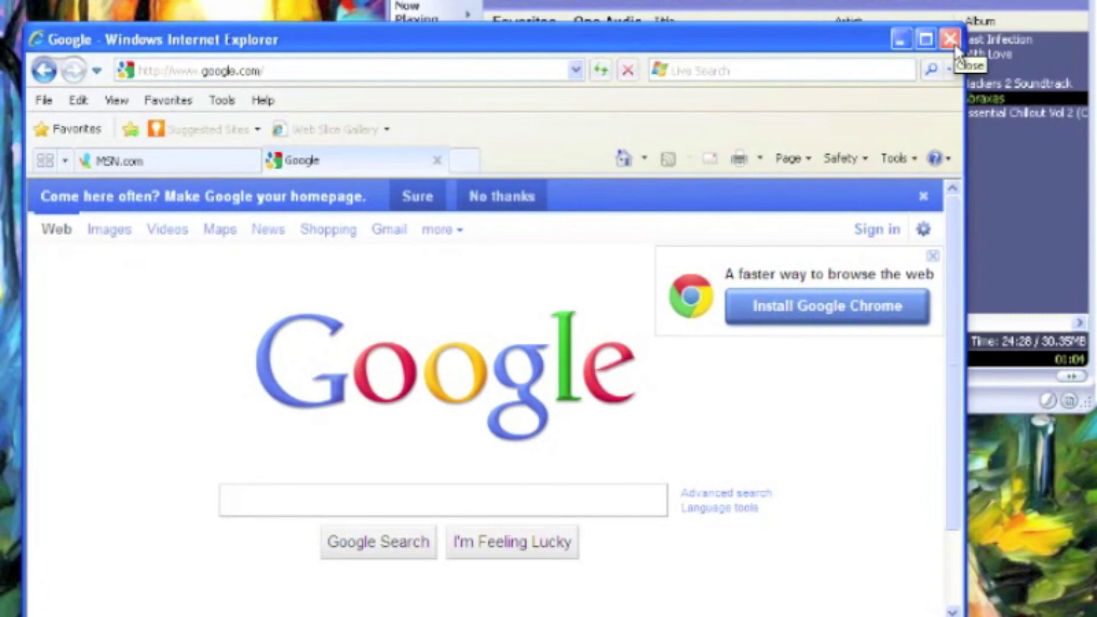
click(953, 44)
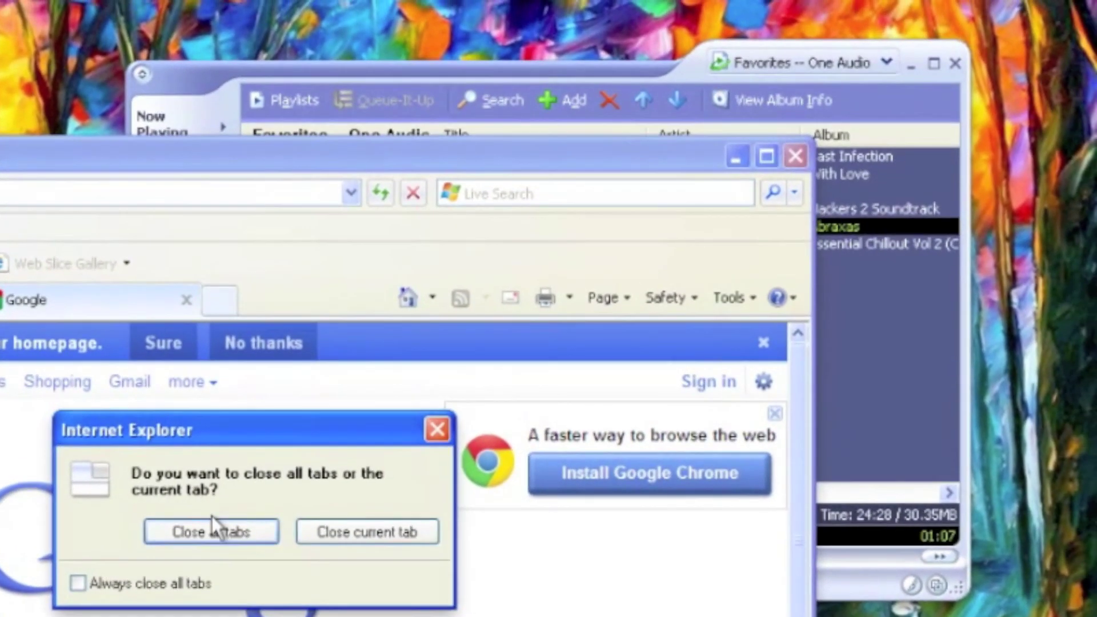
click(209, 530)
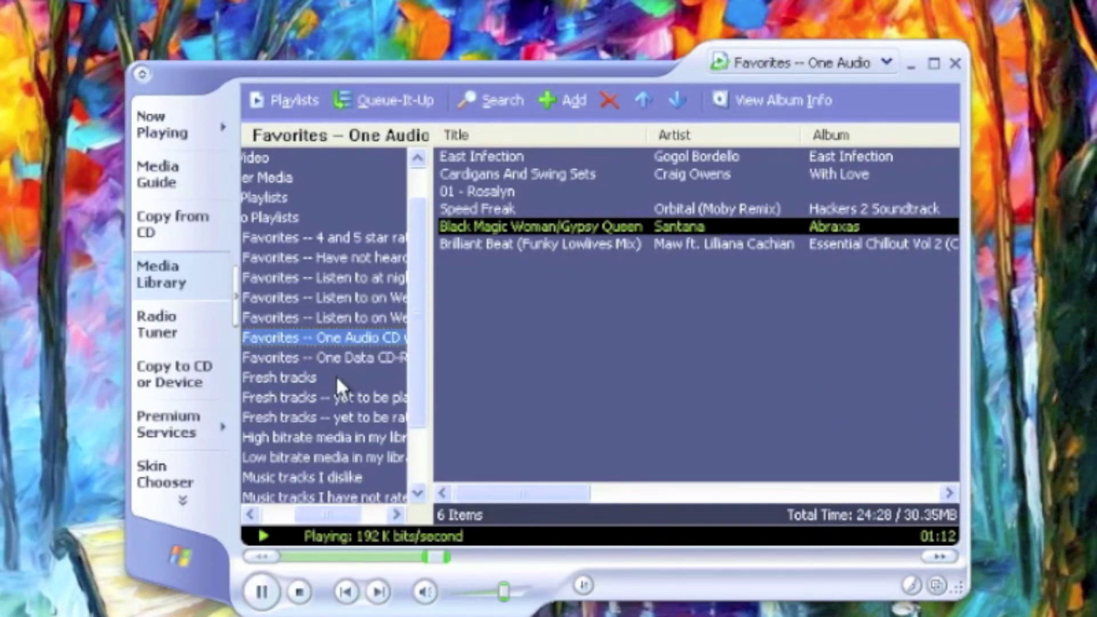
Play Matisyahu's 'One Day' from the 'Favorites -- One Data CD-R worth' playlist.
double_click(335, 358)
double_click(476, 275)
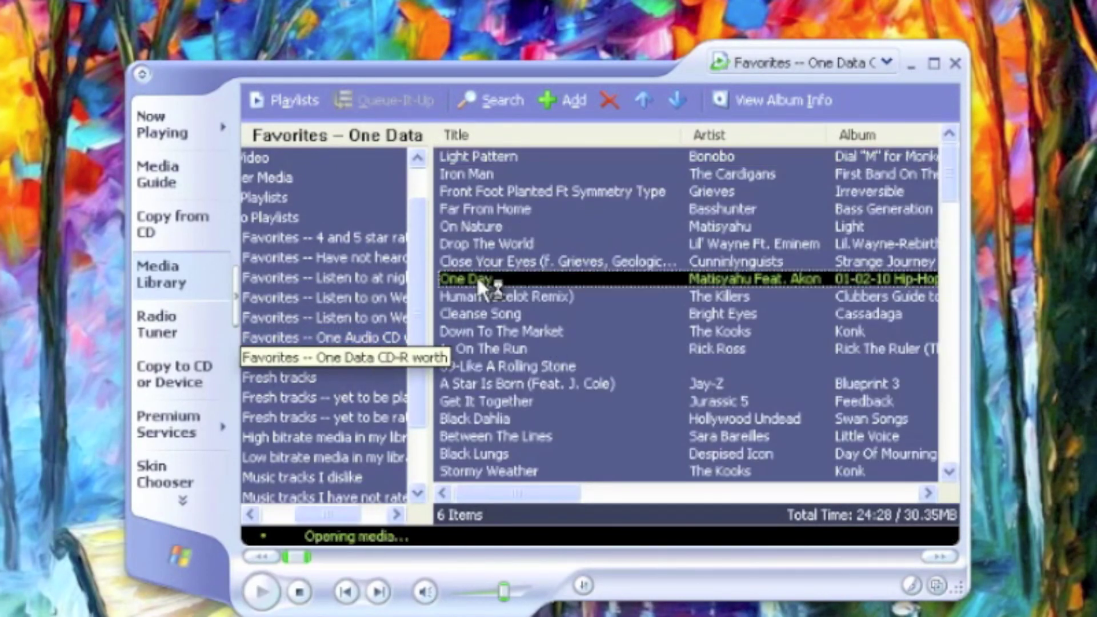